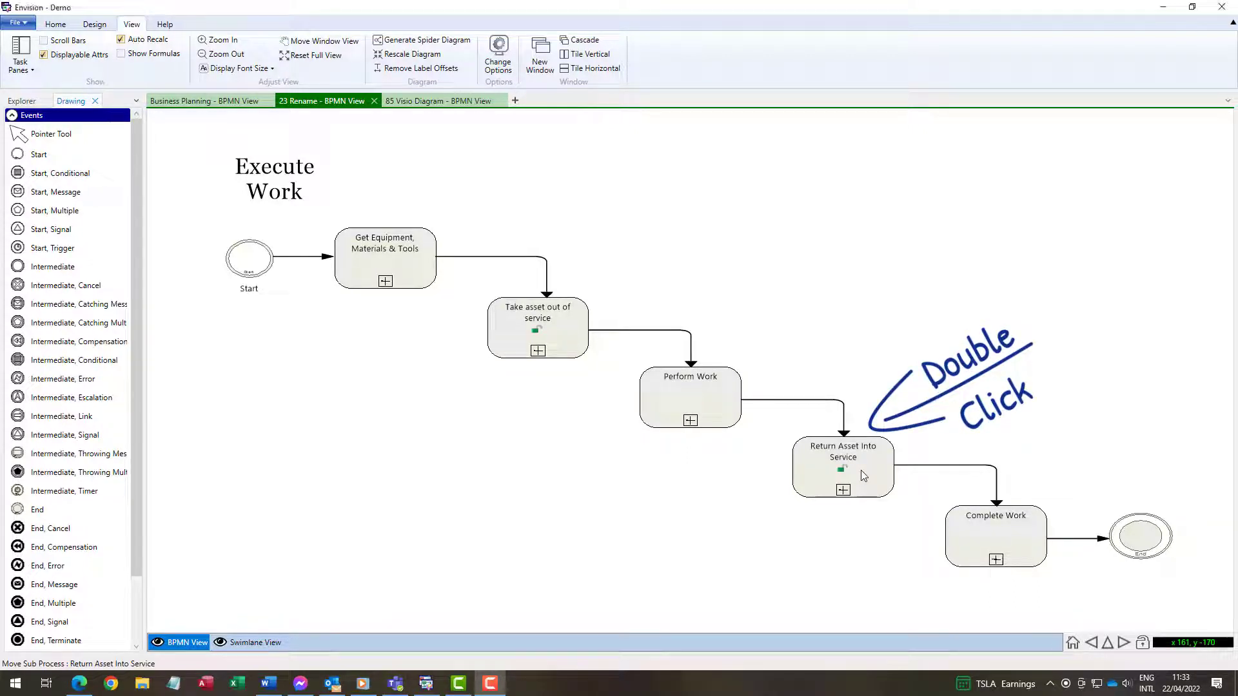
# Create a new empty 3 As Is BPMN subdiagram for the Return Asset Into Service task
pyautogui.doubleClick(864, 476)
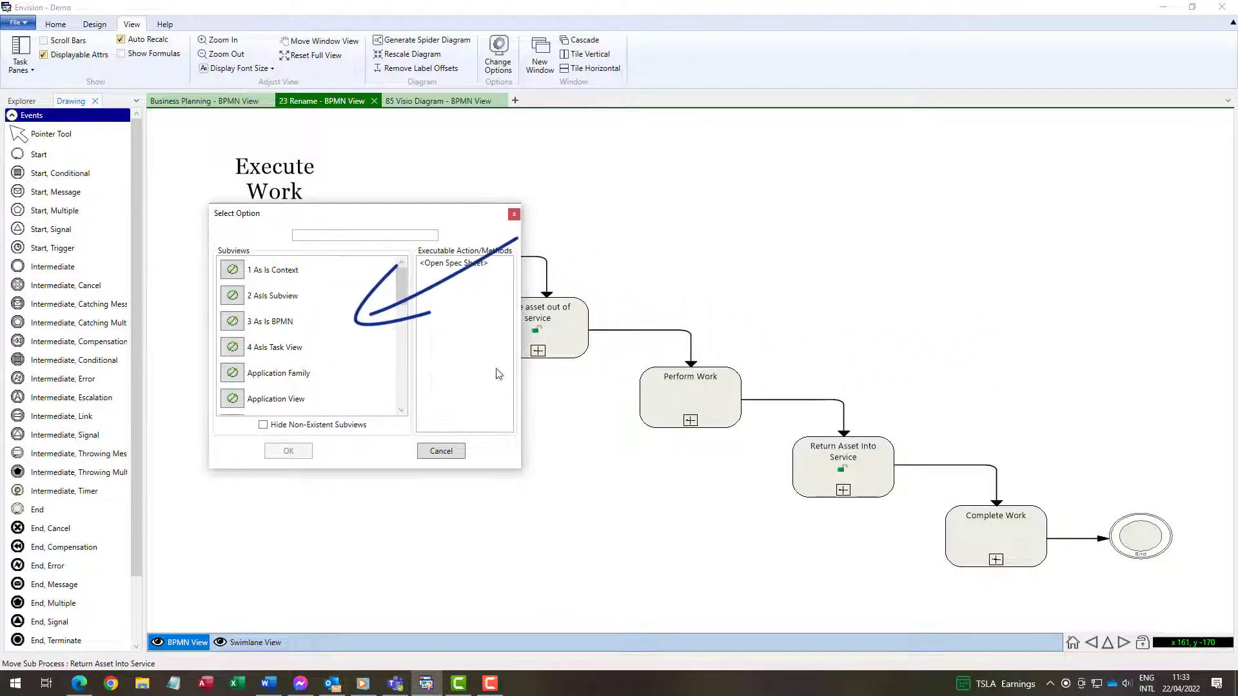
pyautogui.click(251, 322)
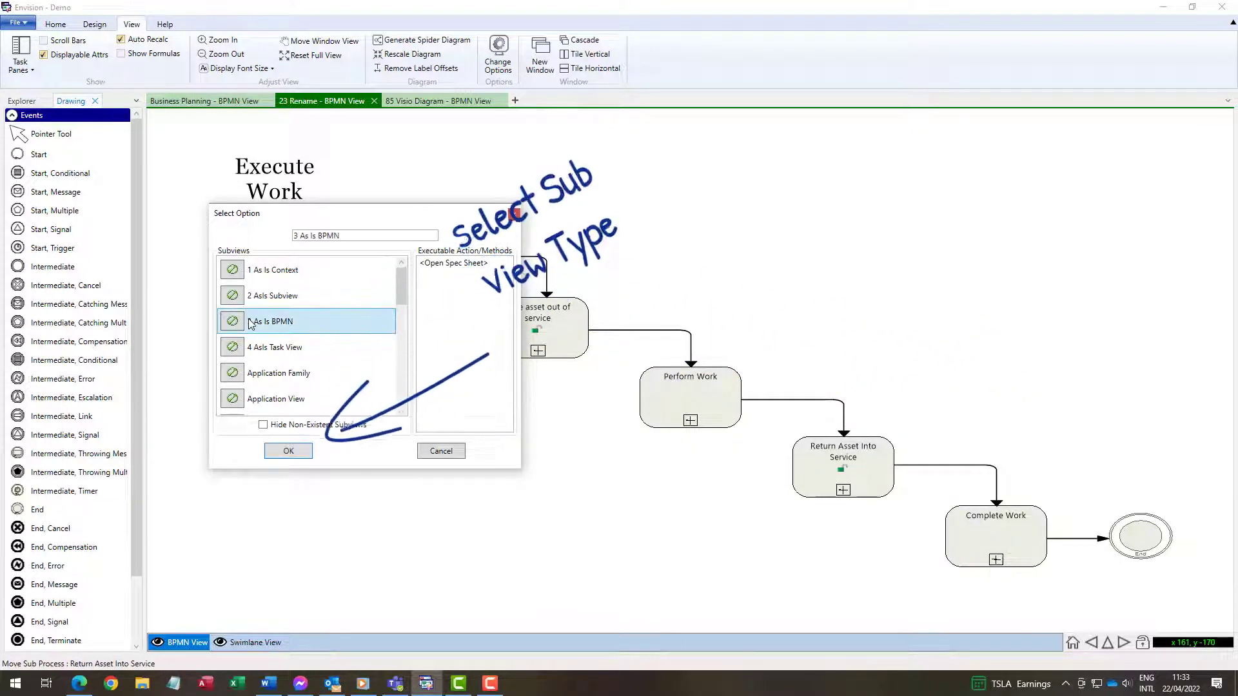
pyautogui.click(285, 451)
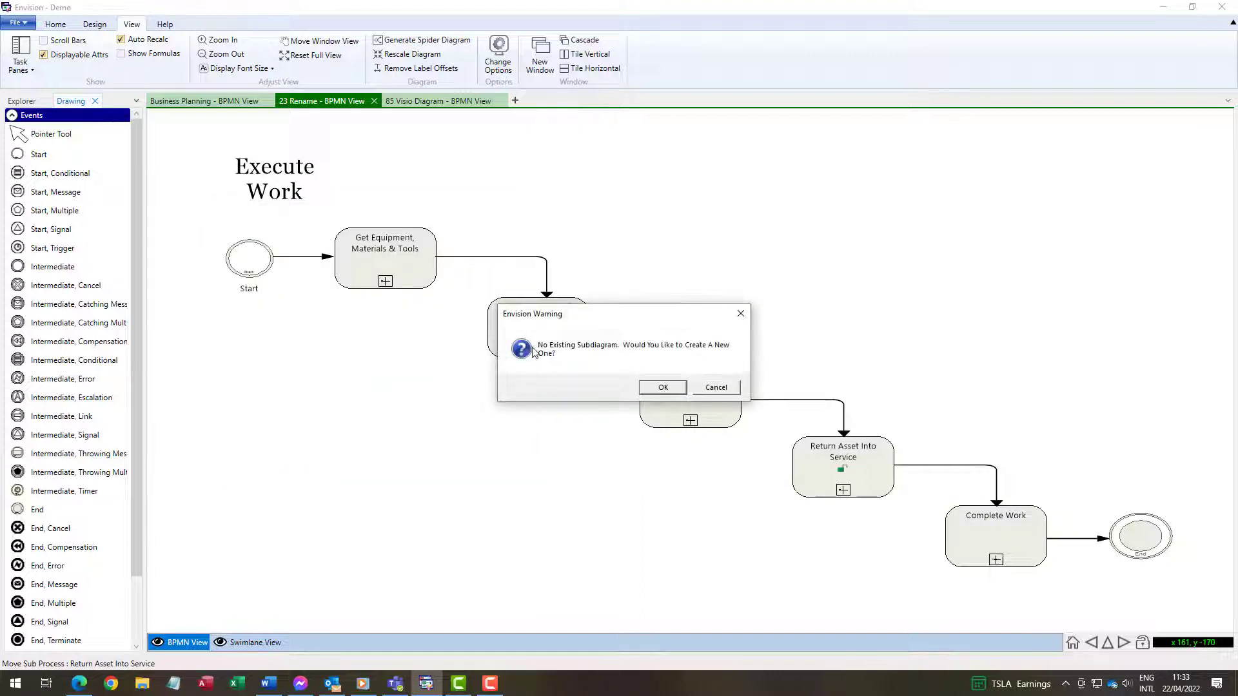
pyautogui.click(662, 387)
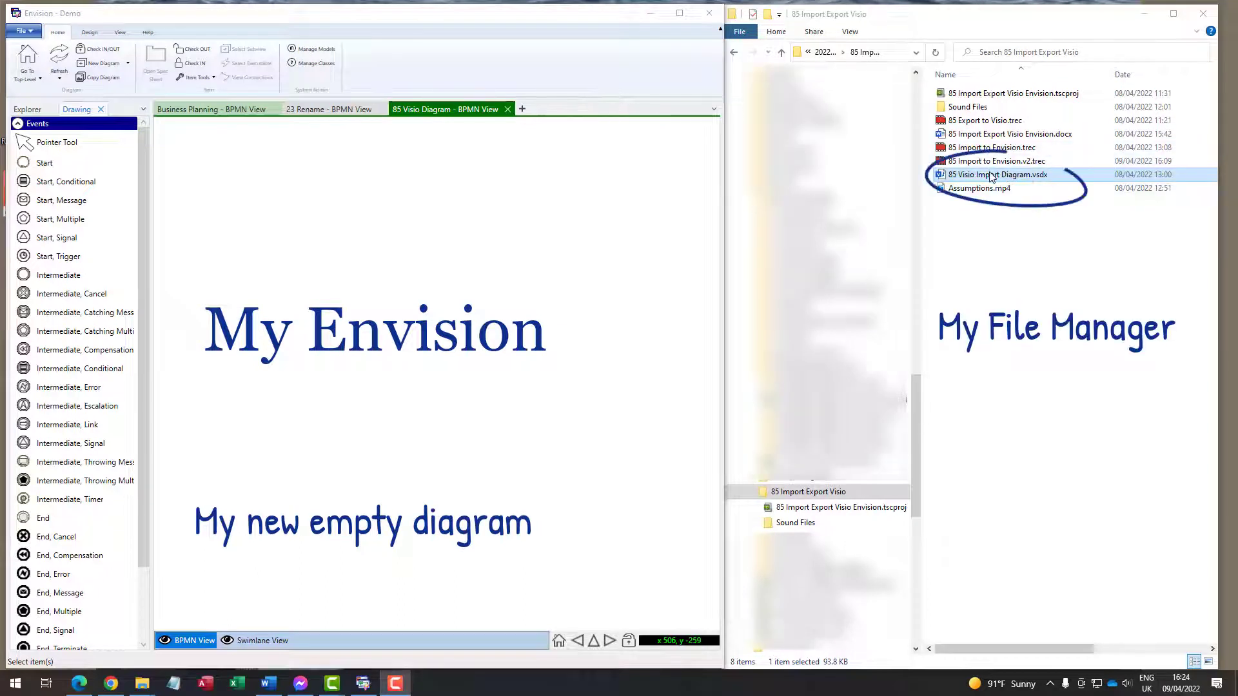
# Drag 85 Visio Import Diagram.vsdx onto the empty canvas to open the Import Visio To Envision dialog
pyautogui.moveTo(967, 175); pyautogui.dragTo(457, 243)
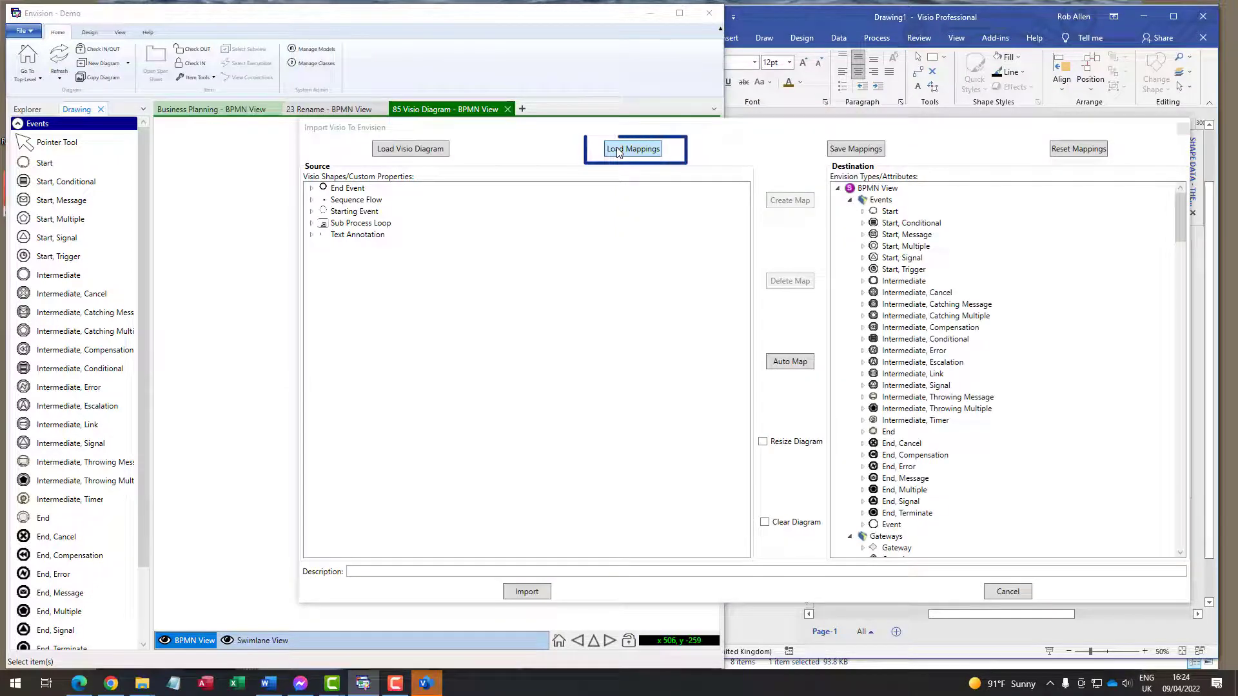
# Load the 2022.03 Visio BPMN Mapping.xml mappings from XML Mapping and import the Visio diagram
pyautogui.click(617, 150)
pyautogui.scroll(-4, 585, 319)
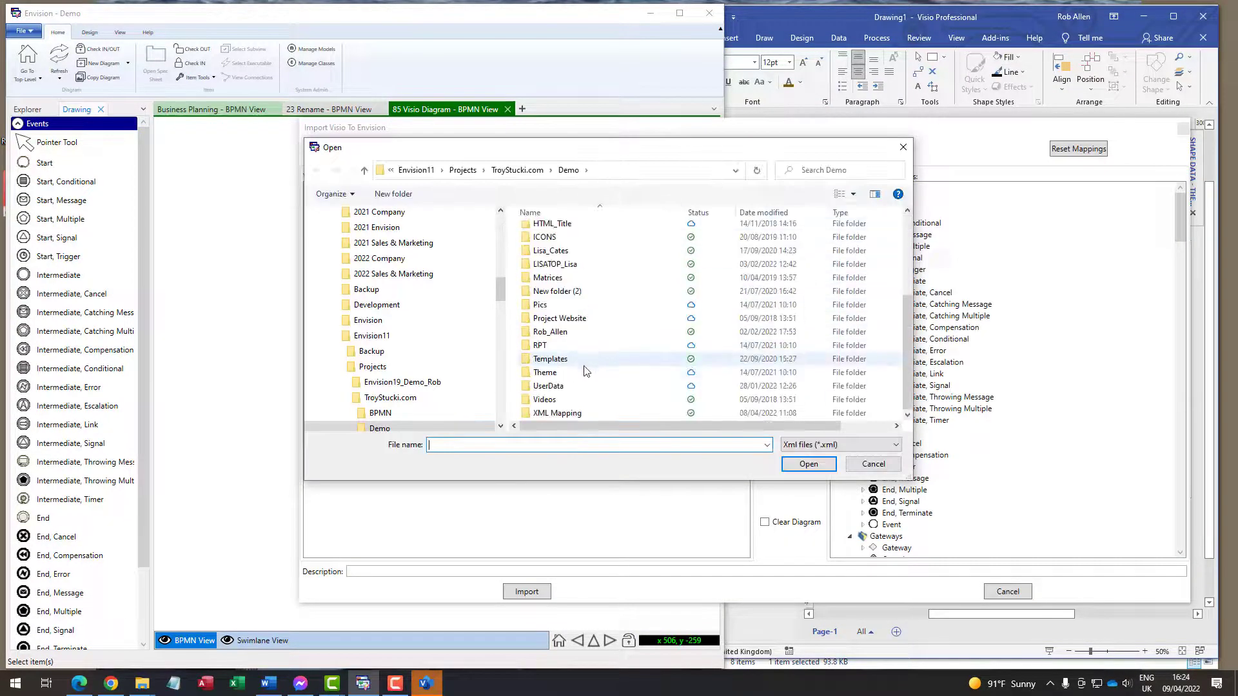
pyautogui.click(575, 414)
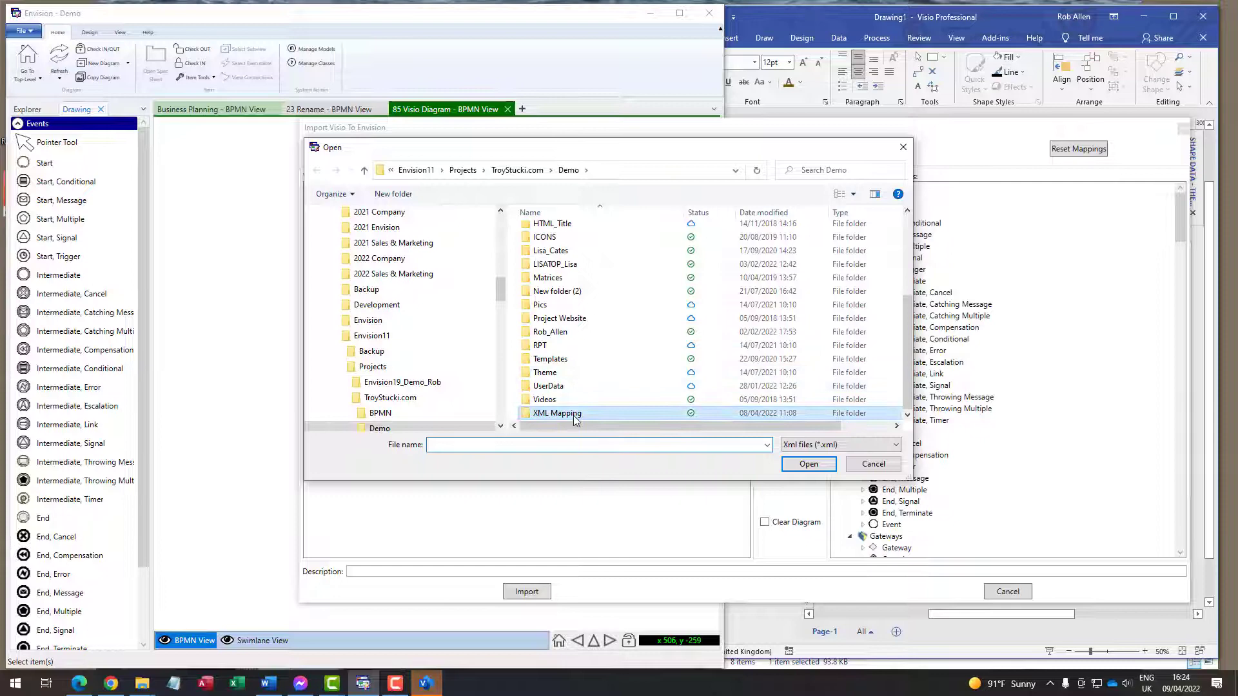
pyautogui.click(808, 464)
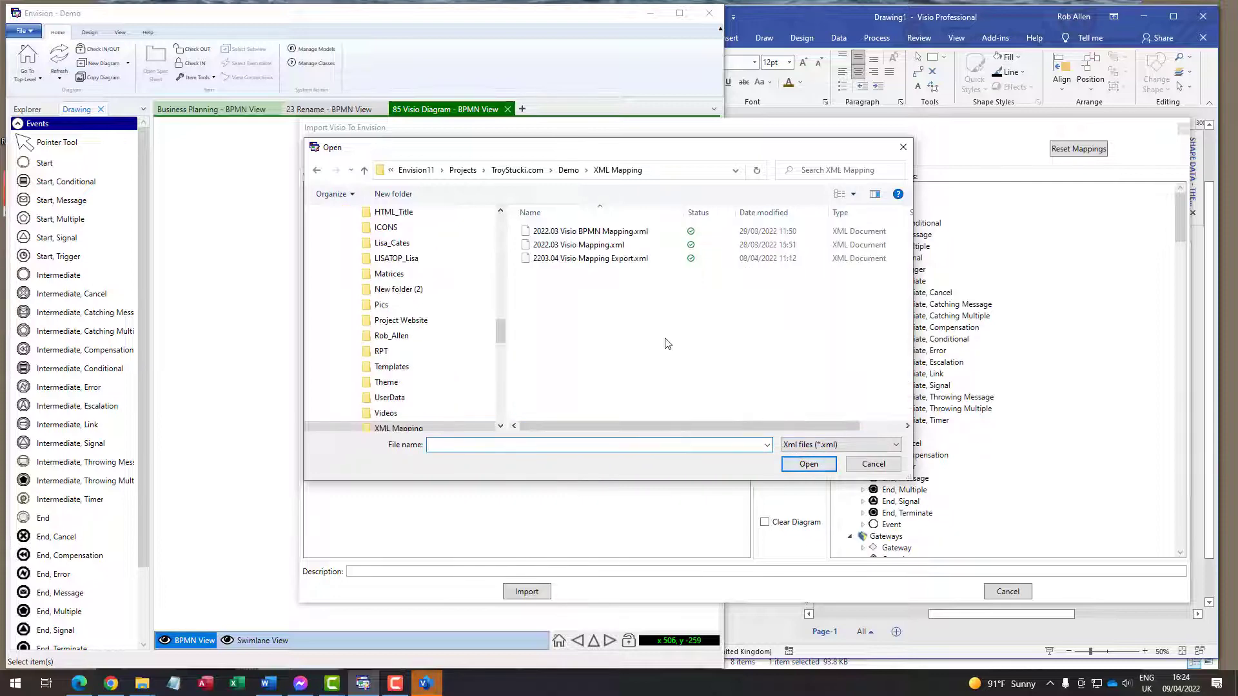
pyautogui.click(591, 231)
pyautogui.click(808, 464)
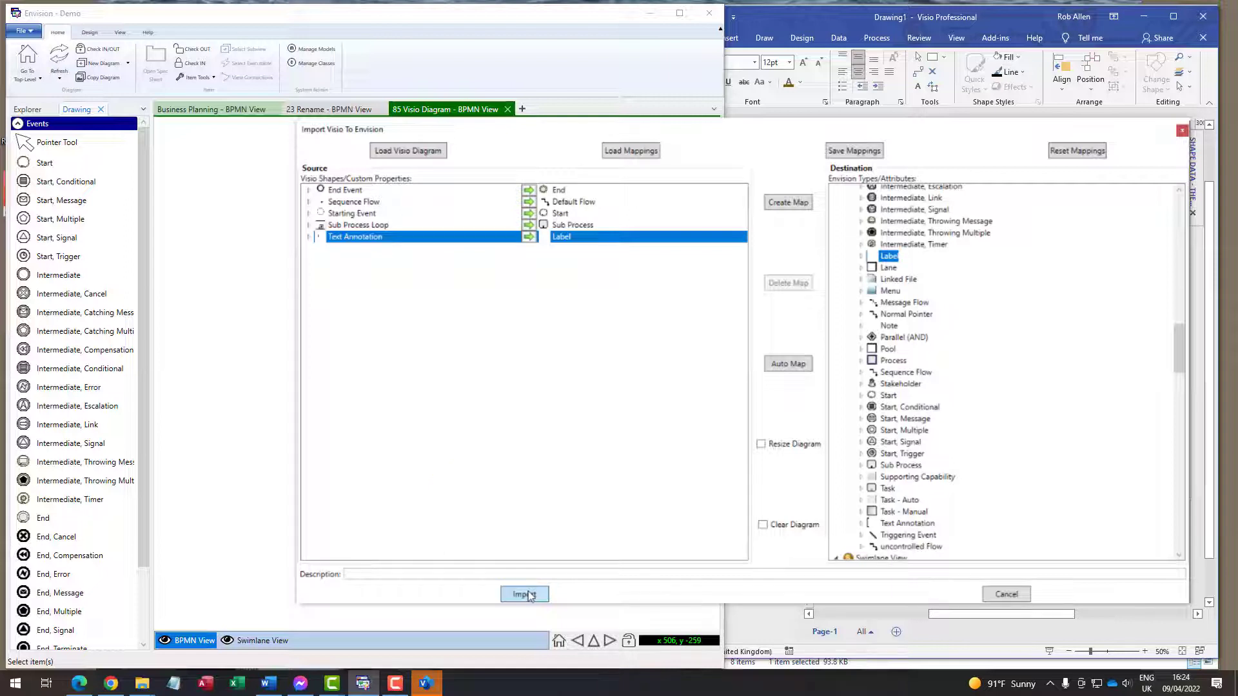
pyautogui.click(526, 594)
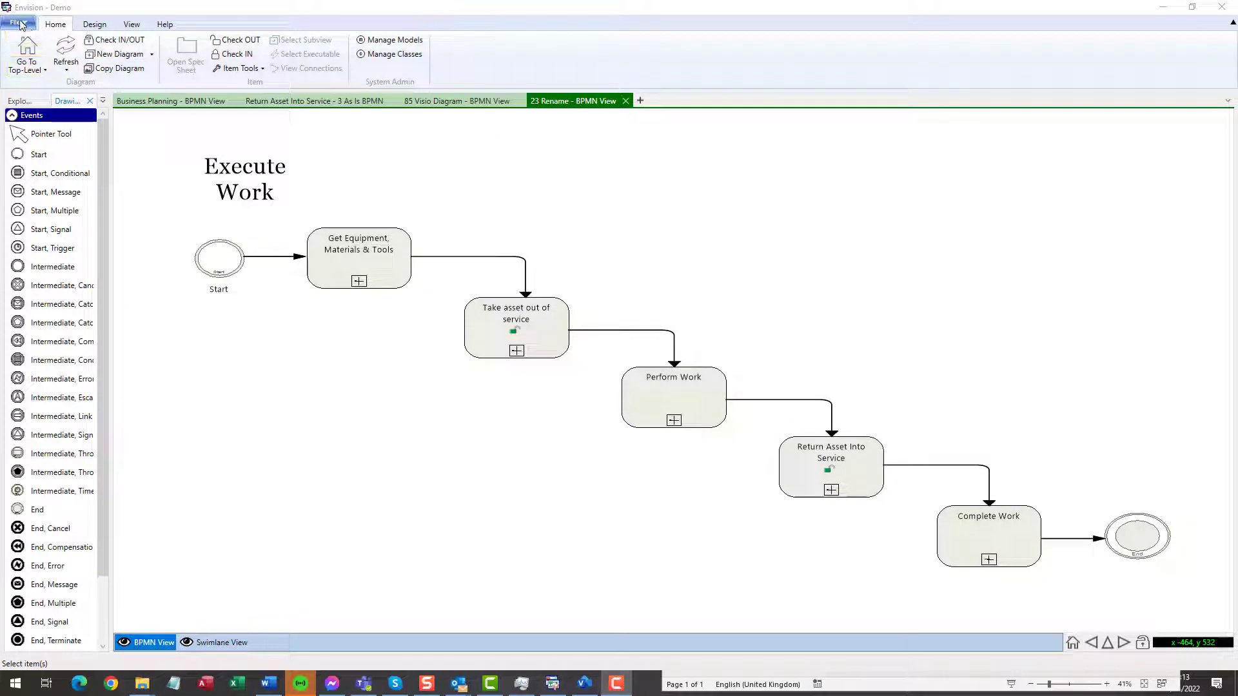
# Open the Export Diagram To Visio dialog from File > Import/Export
pyautogui.click(20, 24)
pyautogui.moveTo(71, 138)
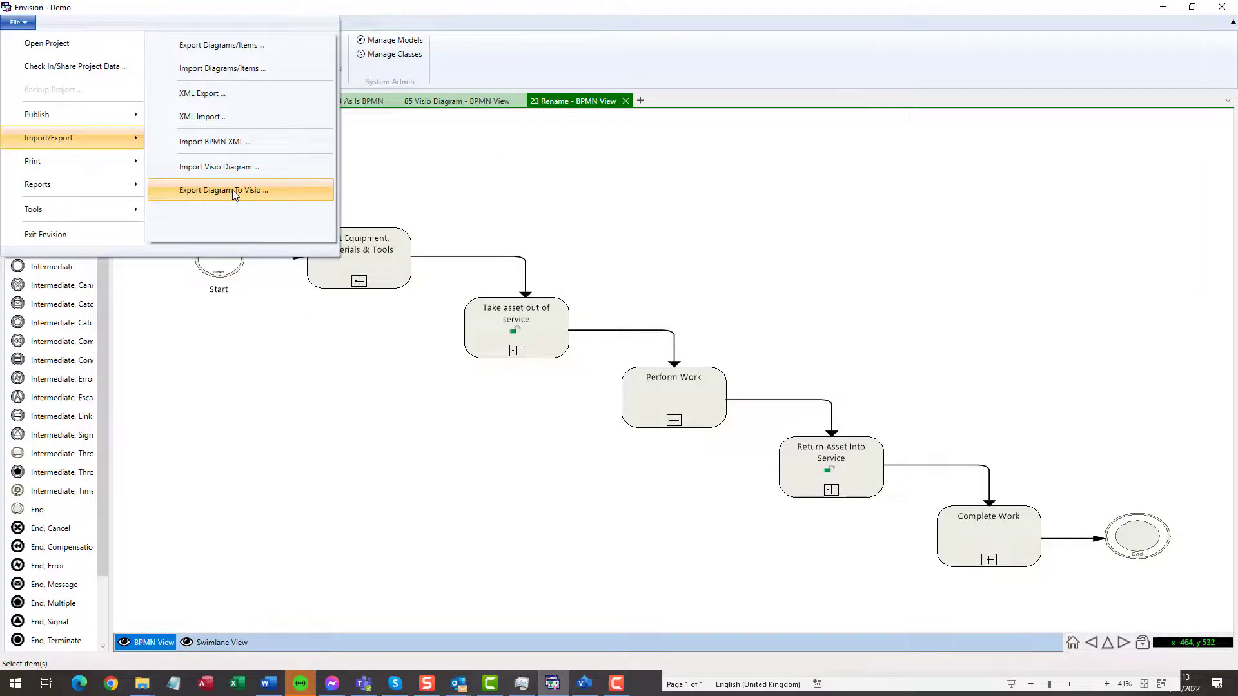
pyautogui.click(232, 190)
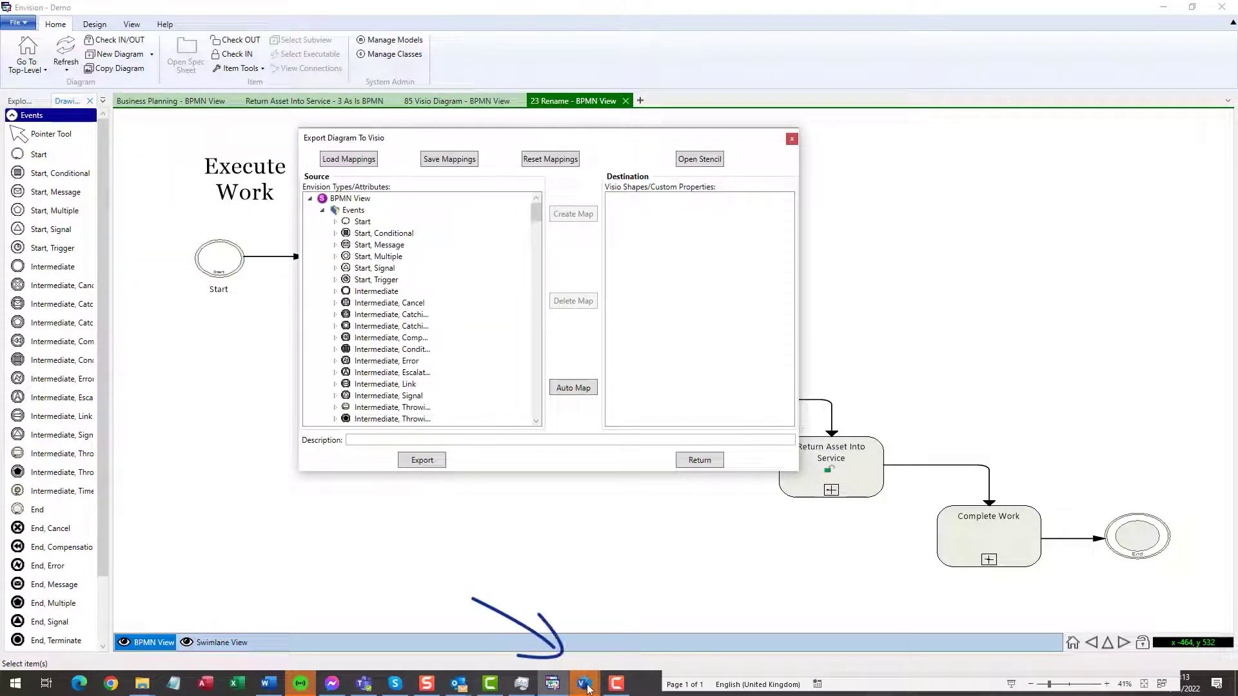
# Add BPMN 2.0 .2 Stencil.vssx from My Shapes as a destination stencil
pyautogui.moveTo(586, 688)
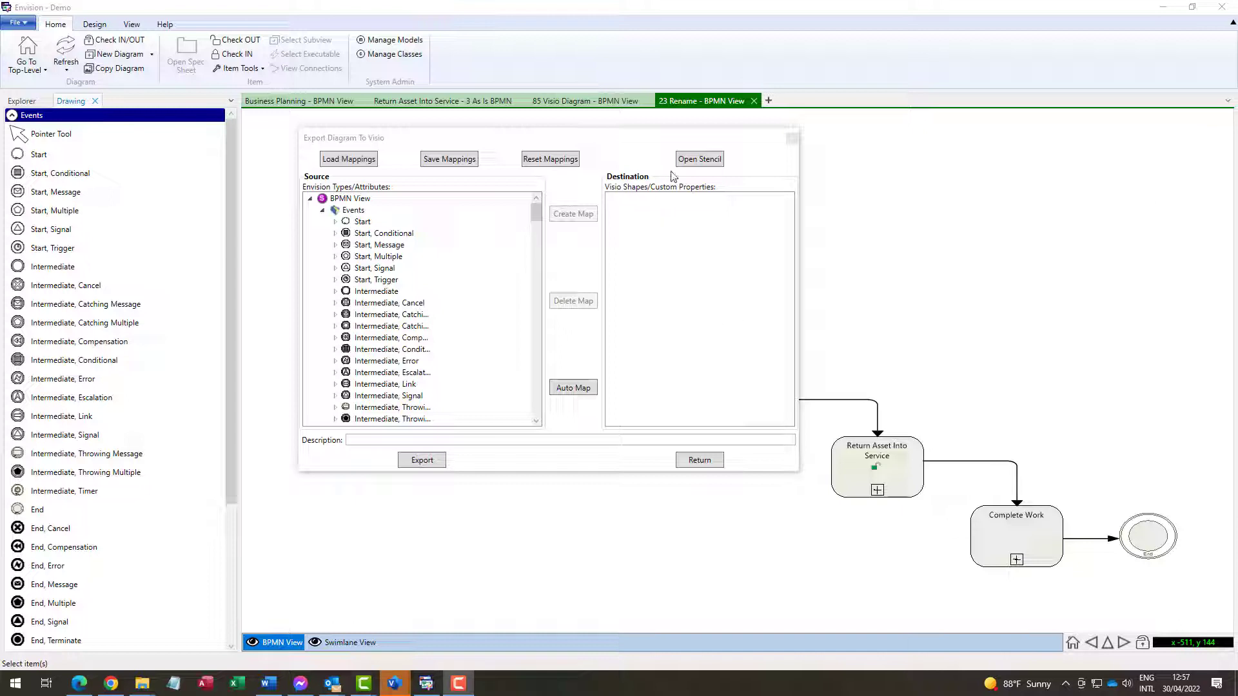
pyautogui.click(696, 159)
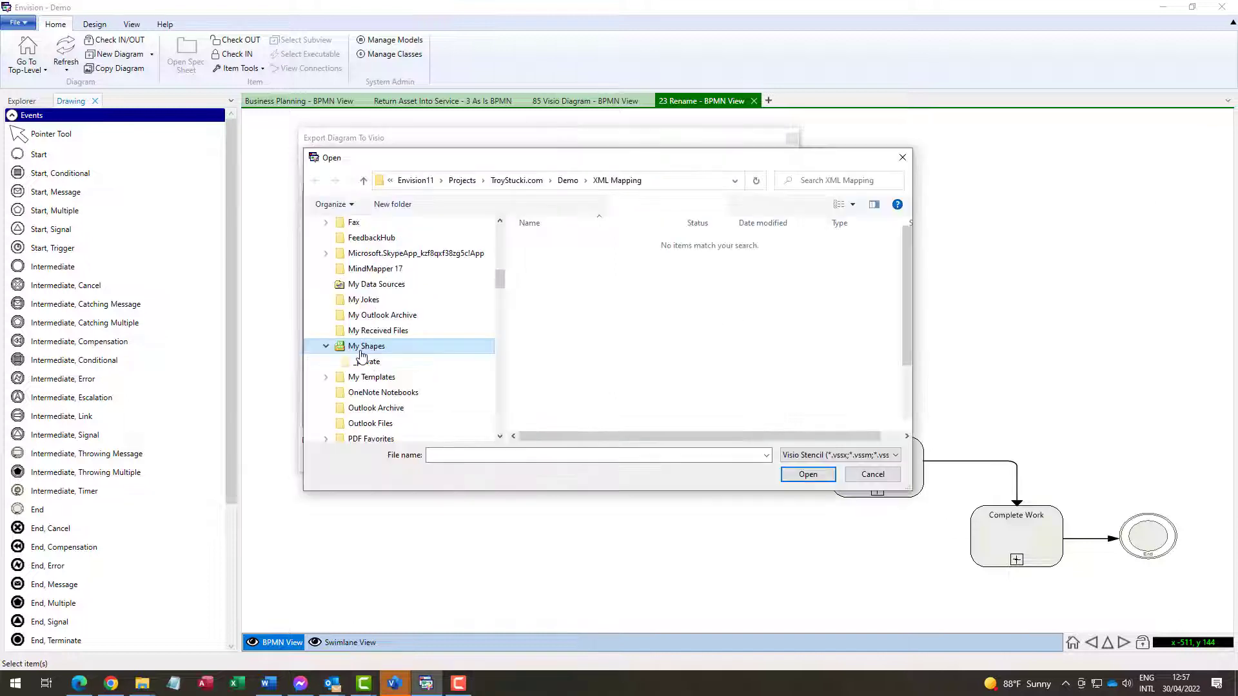
pyautogui.click(361, 346)
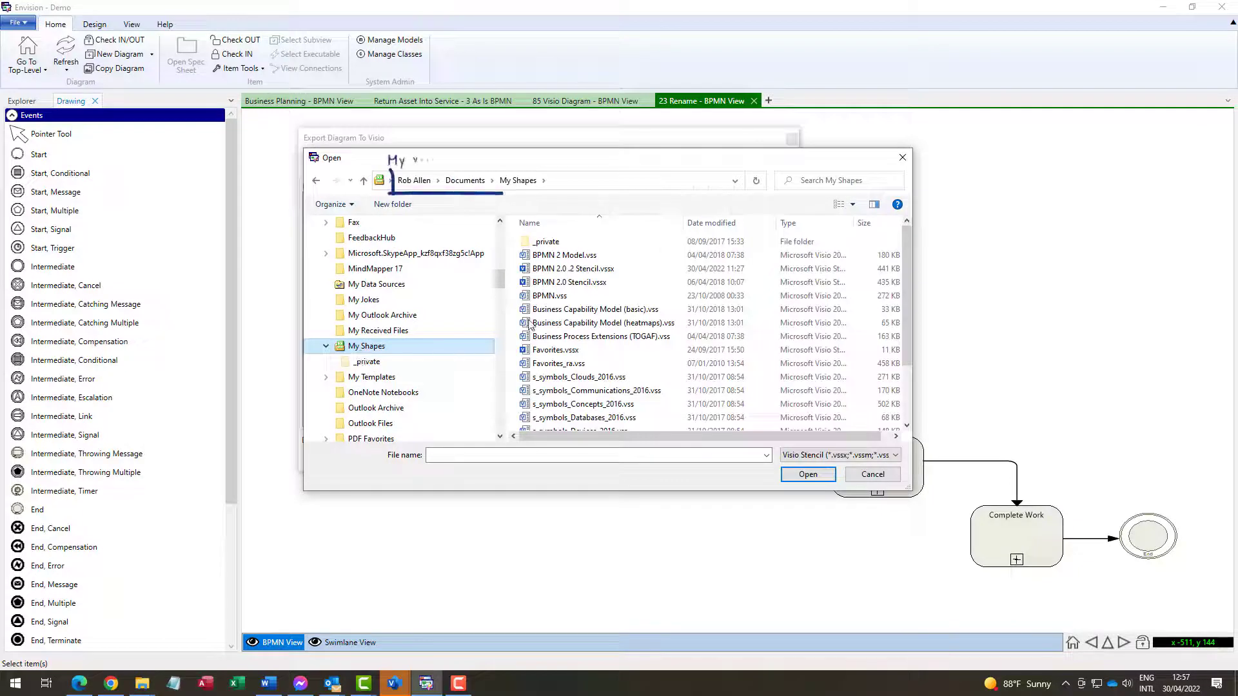
pyautogui.click(574, 269)
pyautogui.click(808, 475)
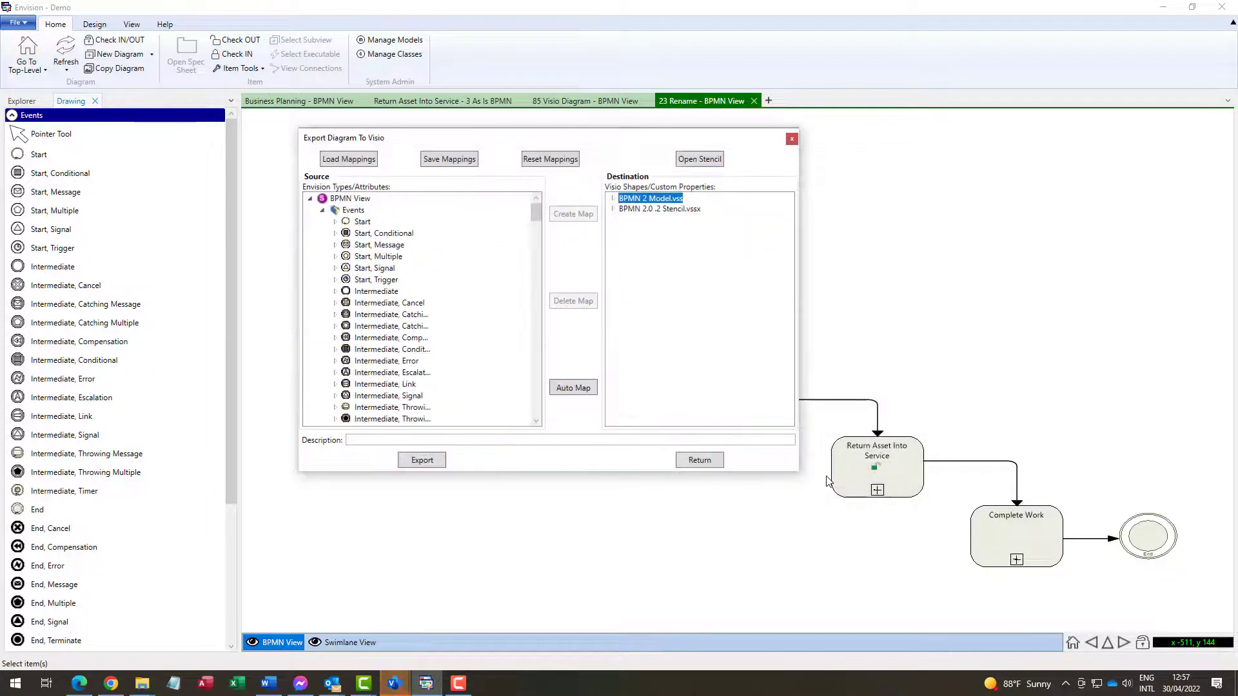
# Expand the stencil's shape list and map the Start event to the Starting Event shape
pyautogui.doubleClick(665, 214)
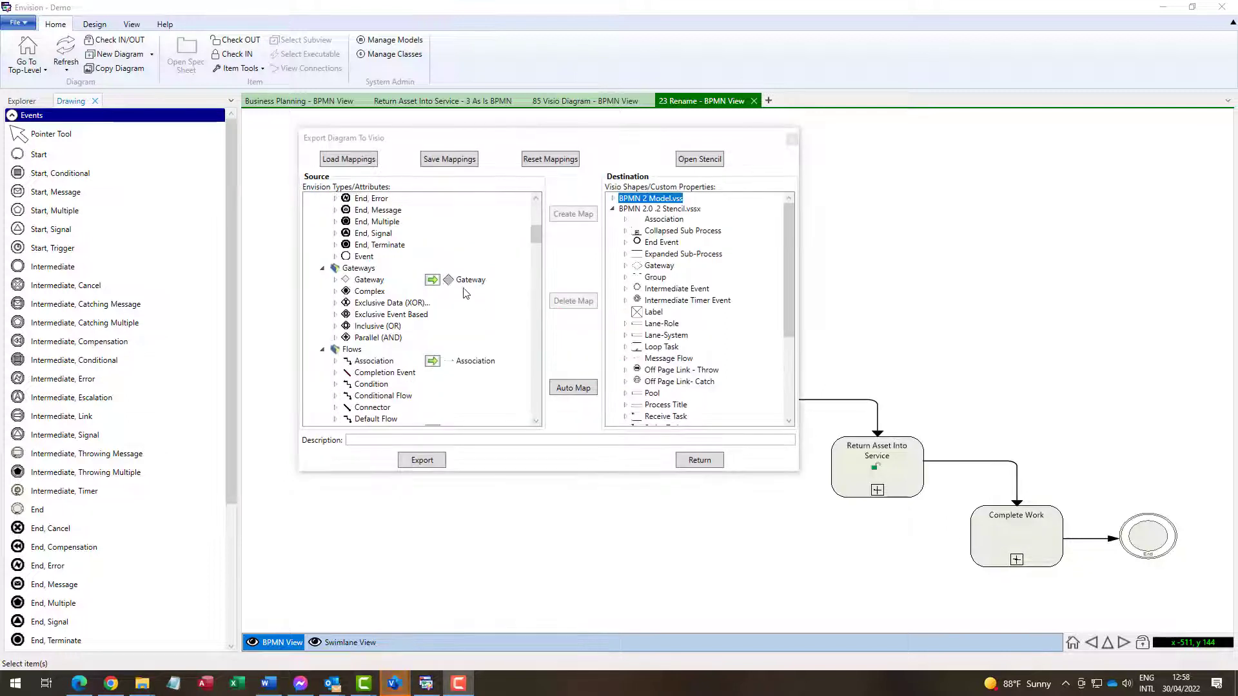
pyautogui.scroll(-5, 459, 288)
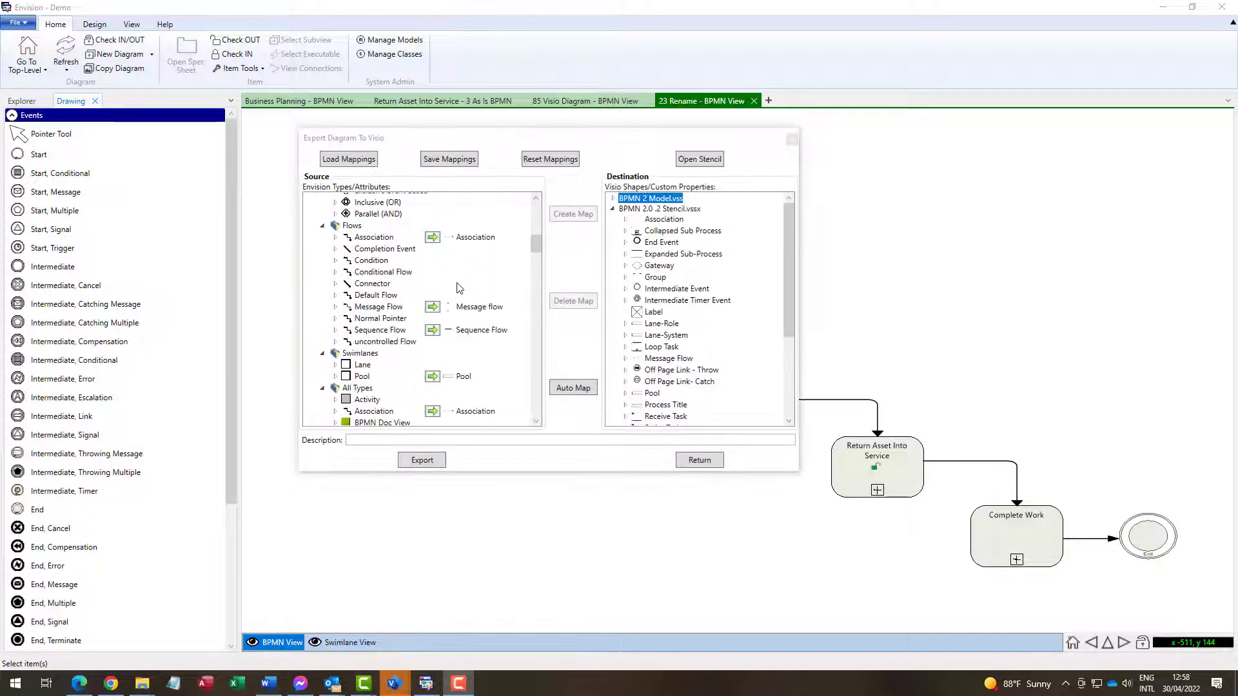
pyautogui.scroll(-10, 459, 288)
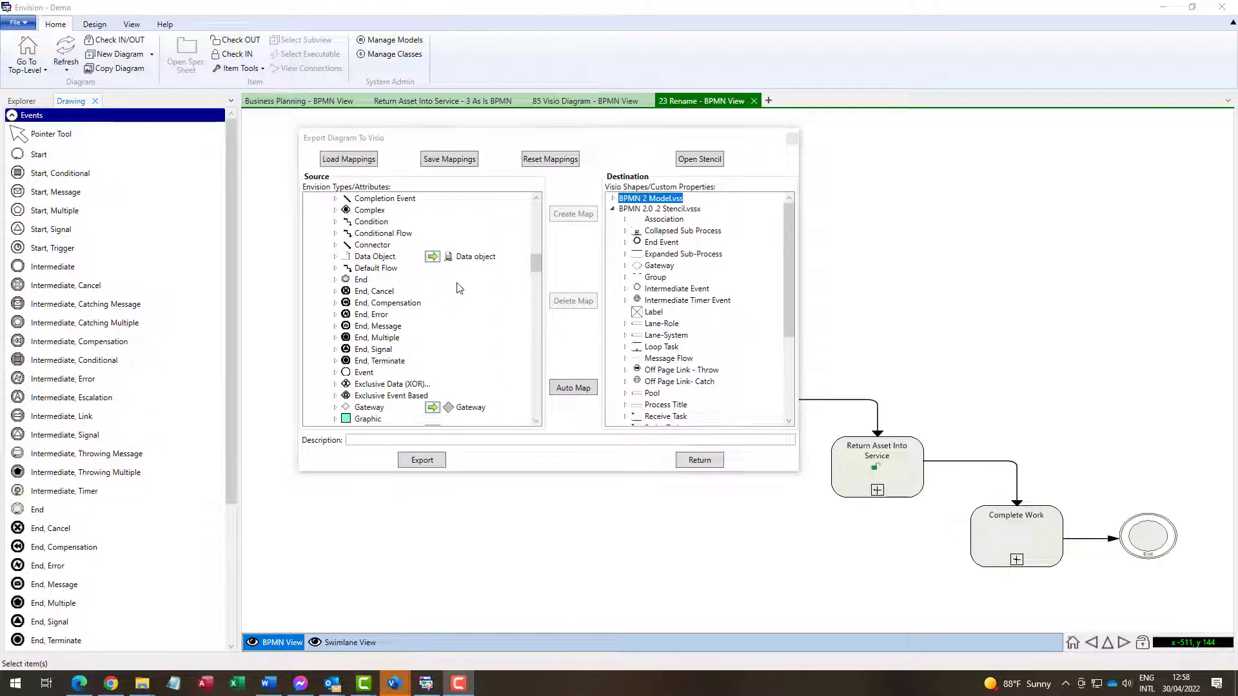
pyautogui.scroll(-4, 459, 288)
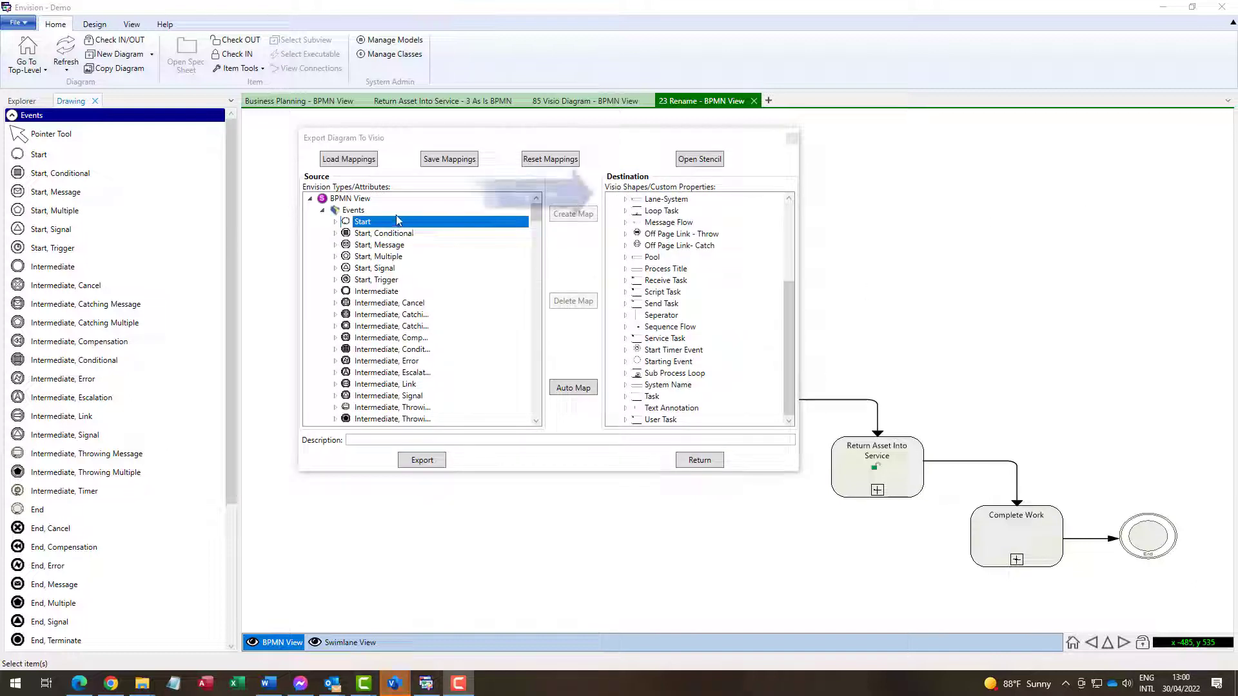
pyautogui.moveTo(396, 221); pyautogui.dragTo(657, 363)
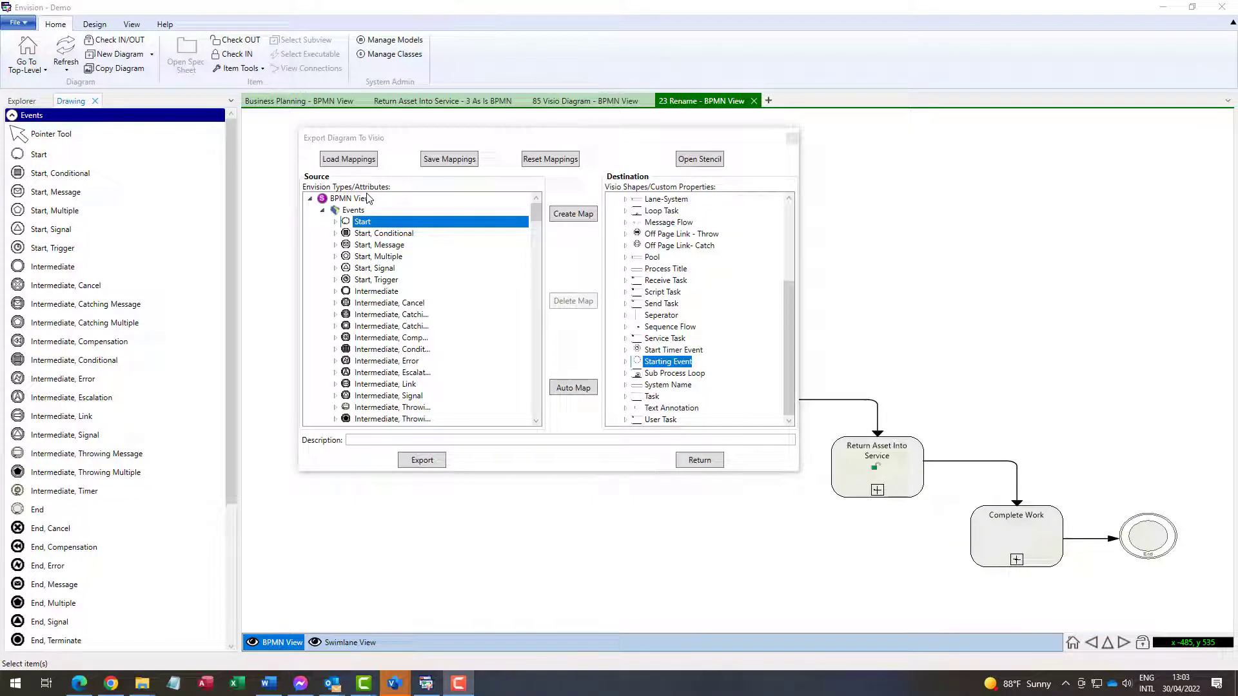
# Load 2202.04.Visio Mapping Export.xml so Association, Message Flow and Sequence Flow get stencil shapes
pyautogui.click(344, 160)
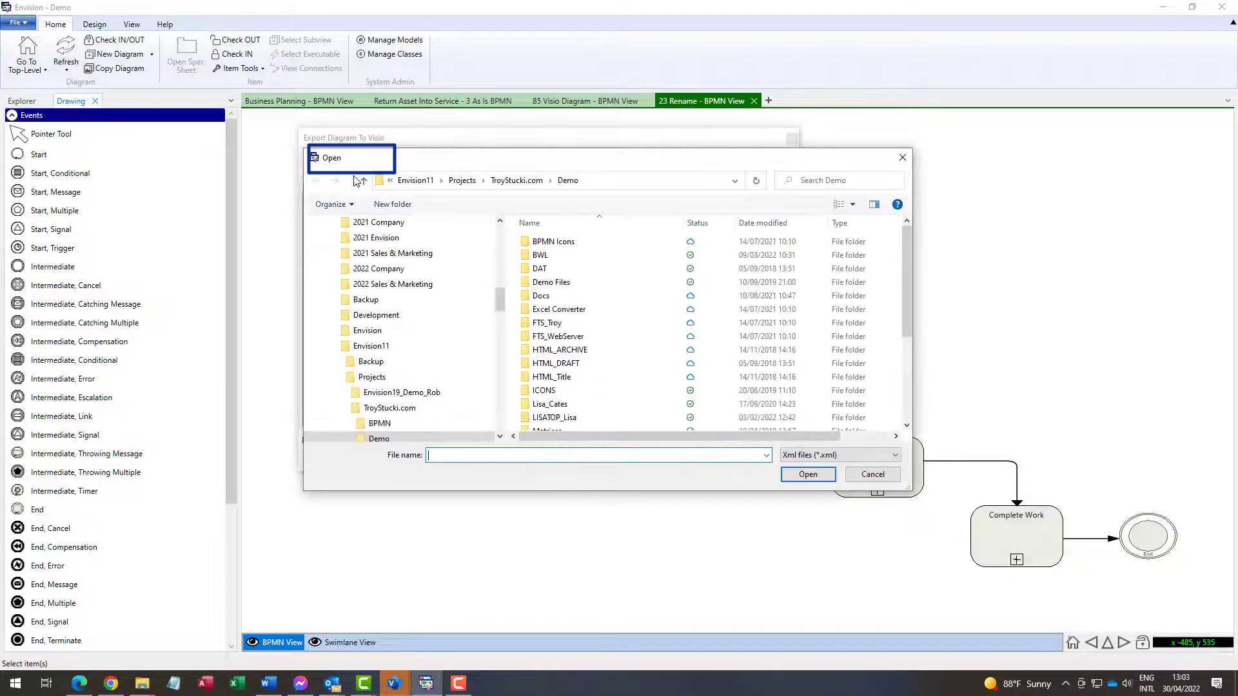
pyautogui.scroll(-3, 554, 406)
pyautogui.doubleClick(547, 425)
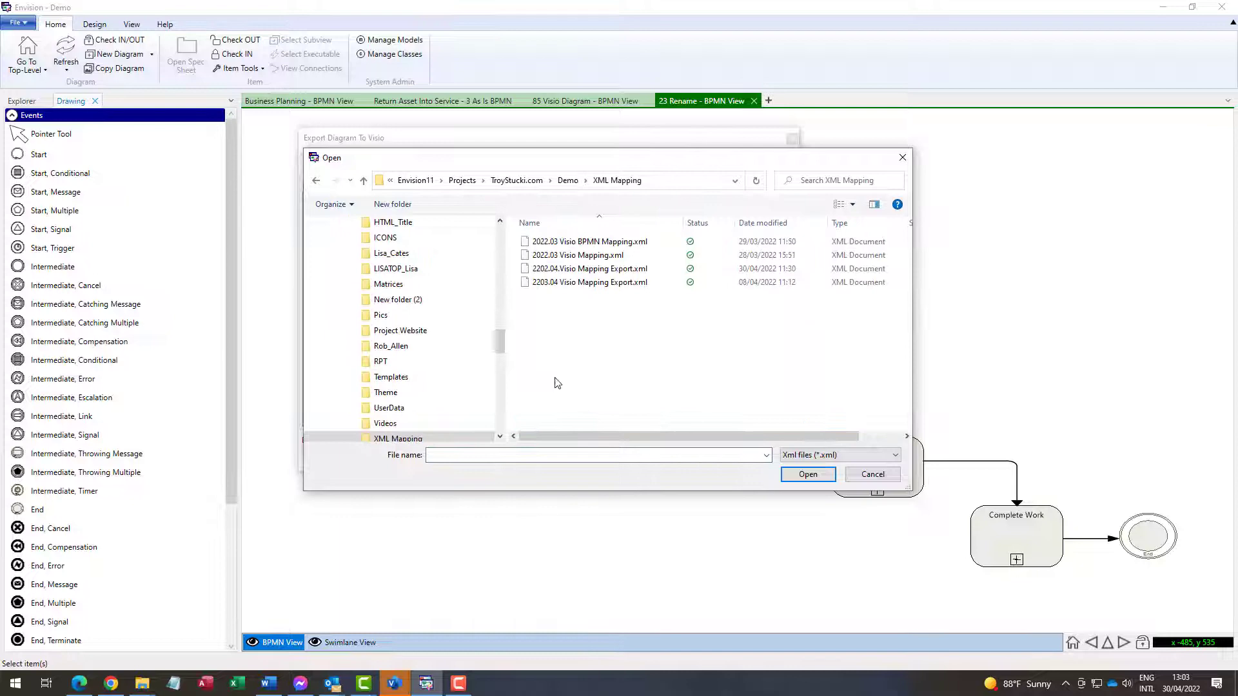
pyautogui.click(554, 270)
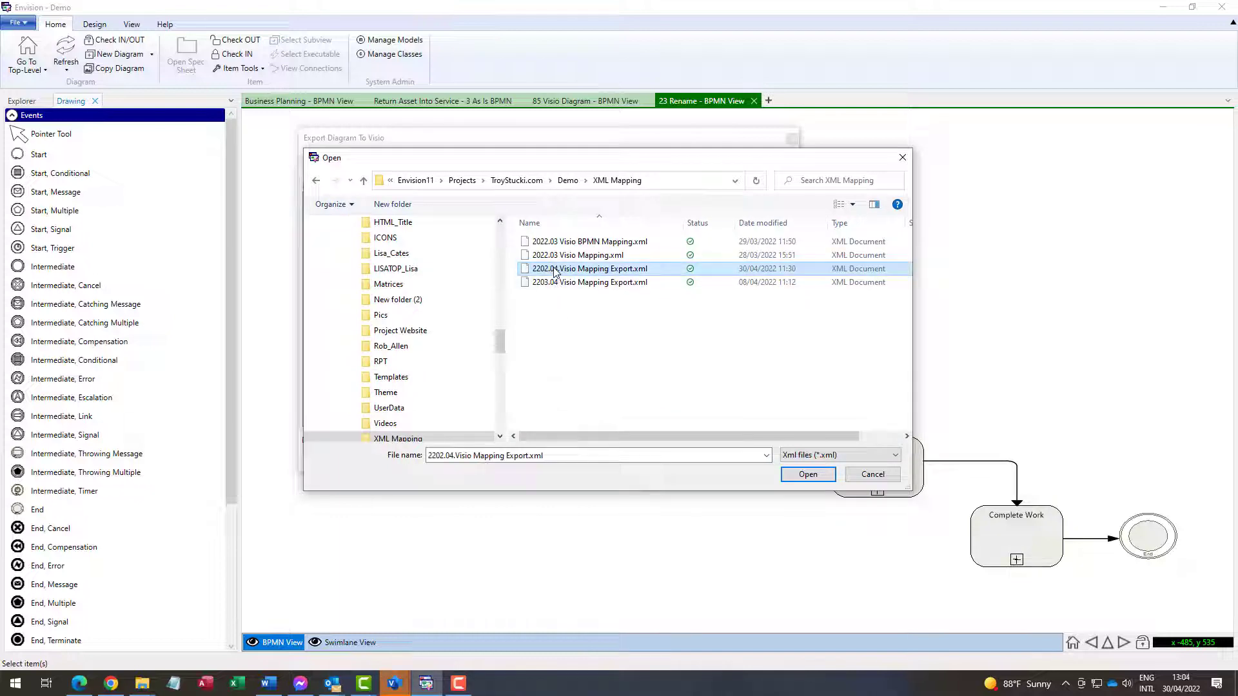
pyautogui.click(807, 474)
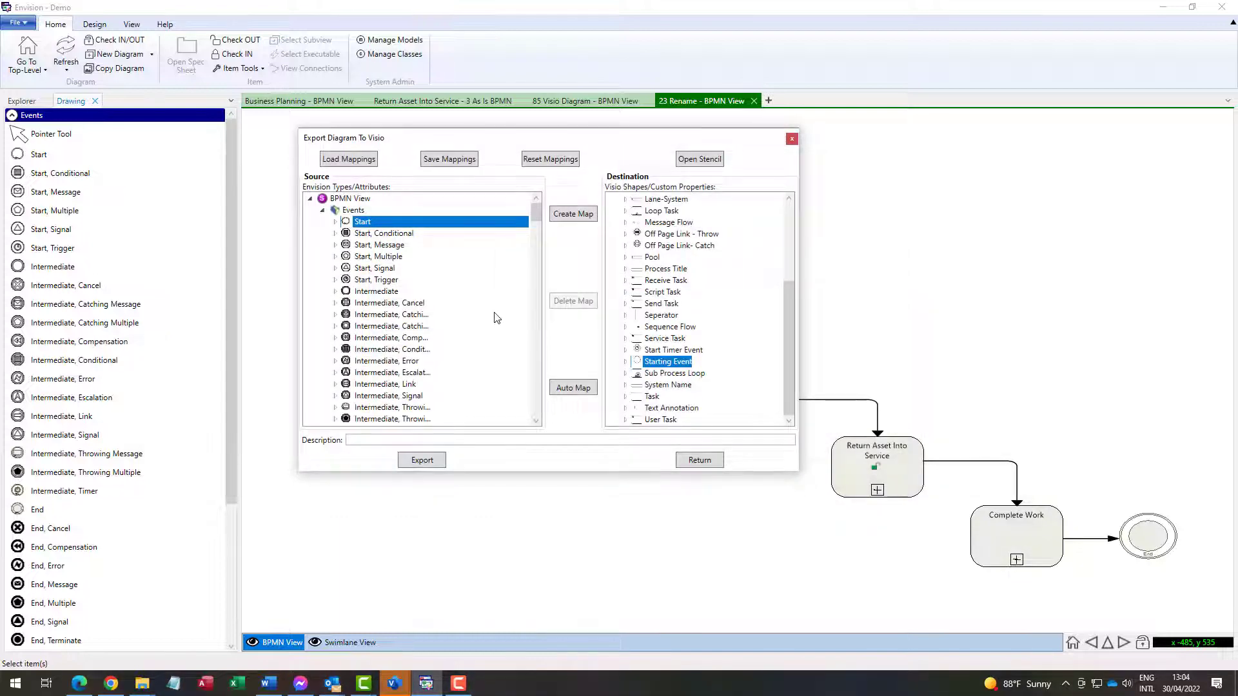
pyautogui.scroll(-3, 457, 300)
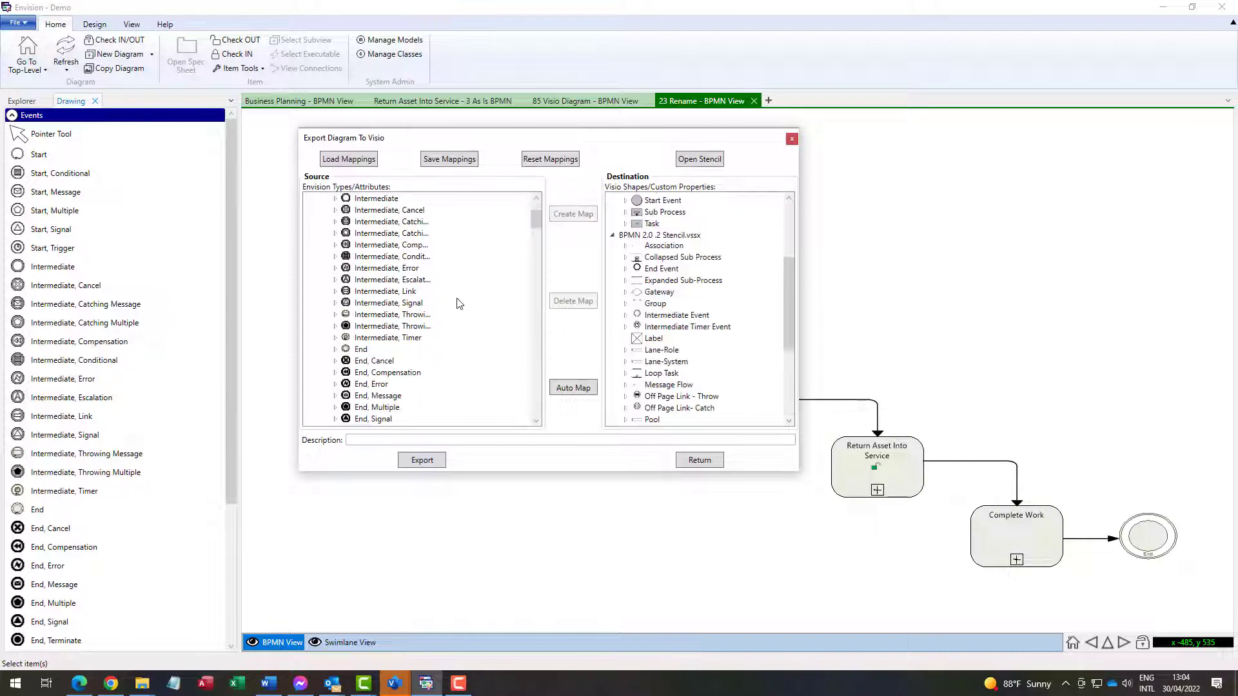
pyautogui.scroll(-10, 457, 303)
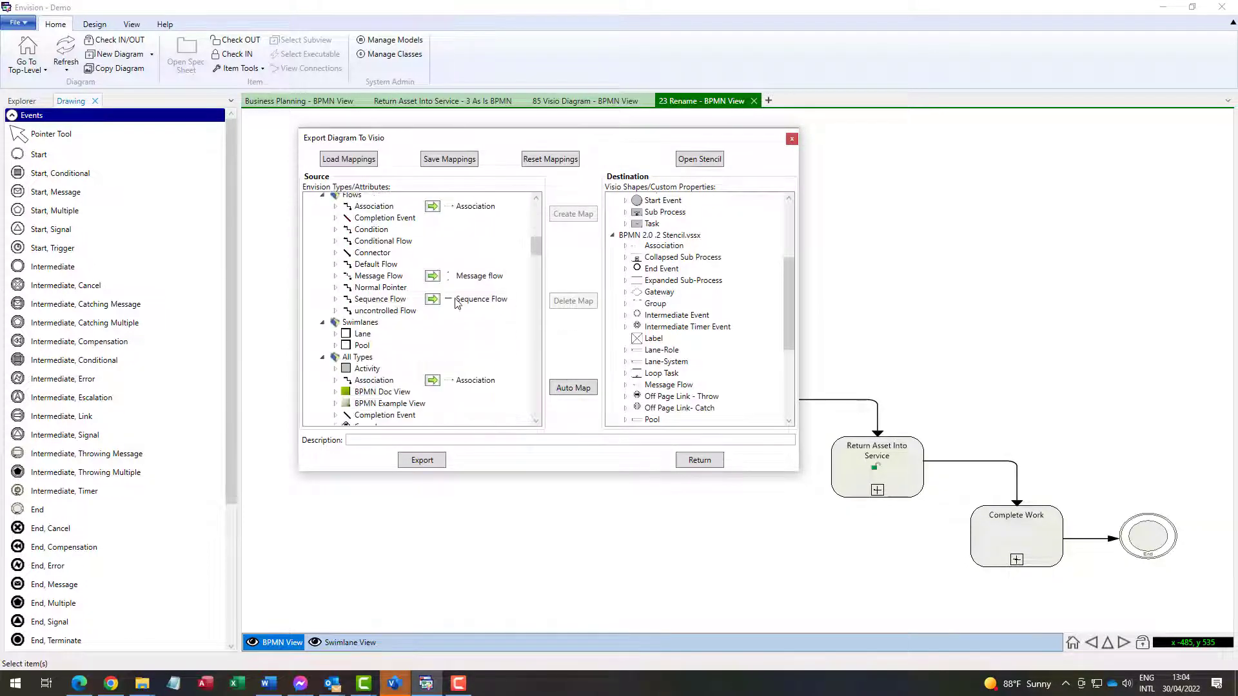
pyautogui.scroll(-8, 457, 302)
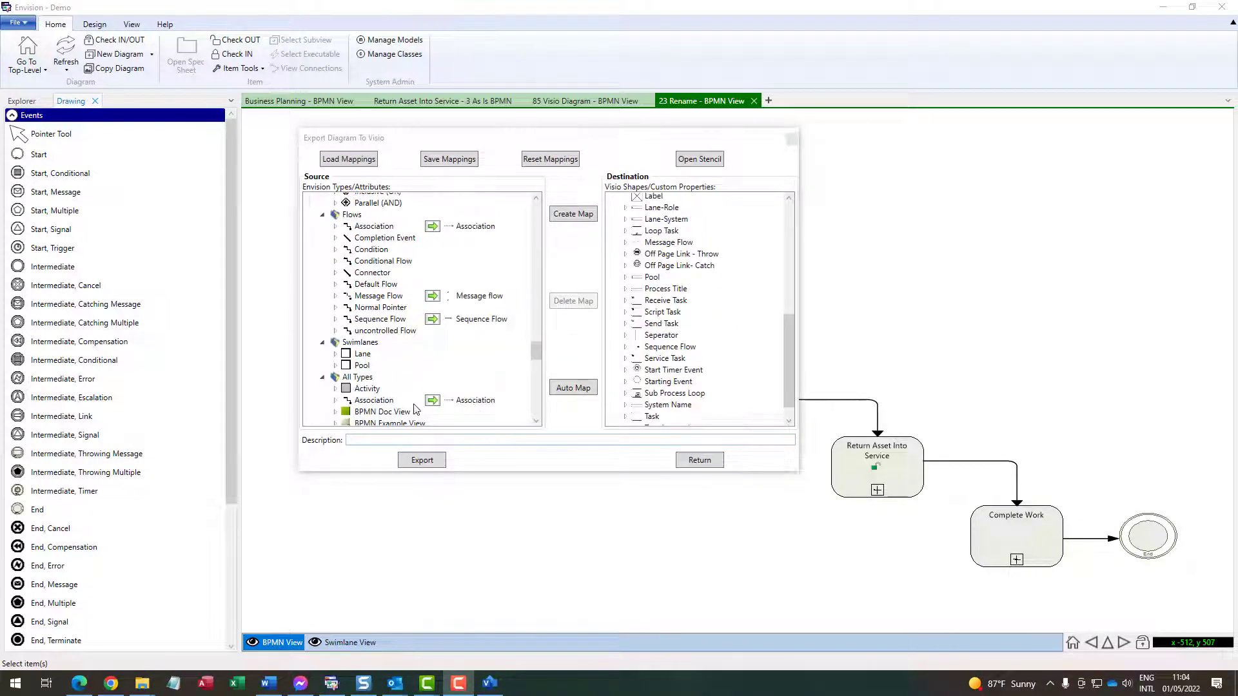
pyautogui.click(426, 463)
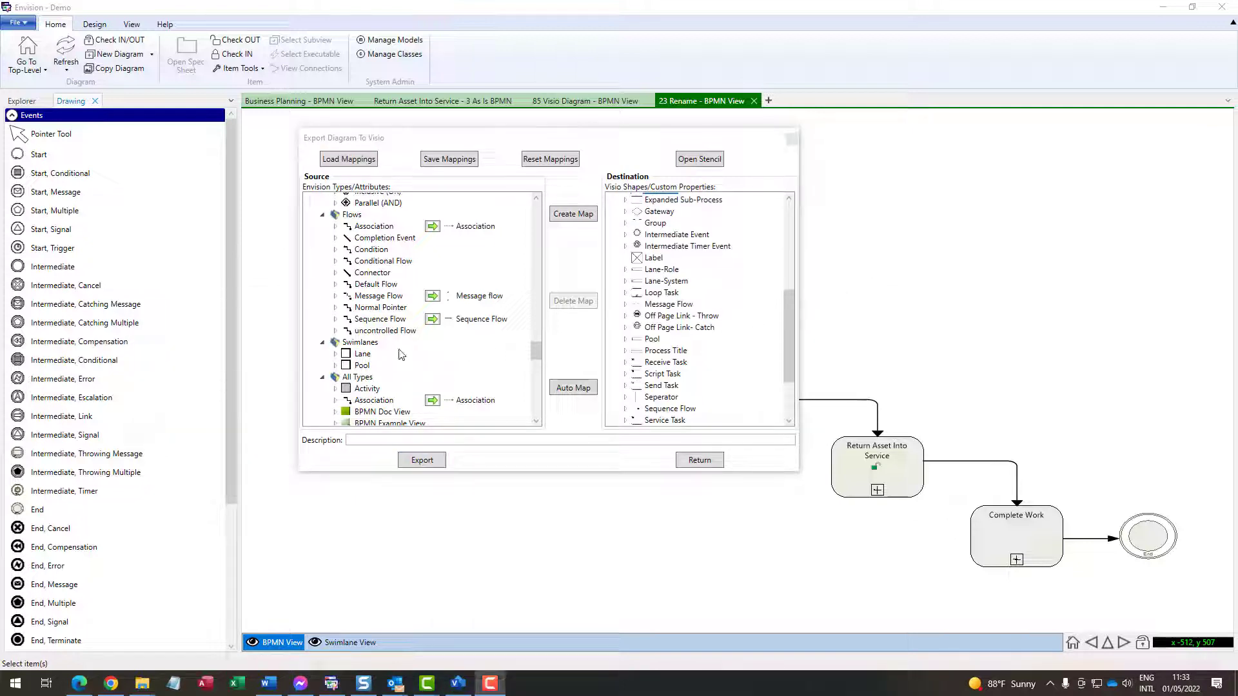
# Map the Lane type to the Lane-Role shape and Pool to the Pool shape
pyautogui.click(363, 355)
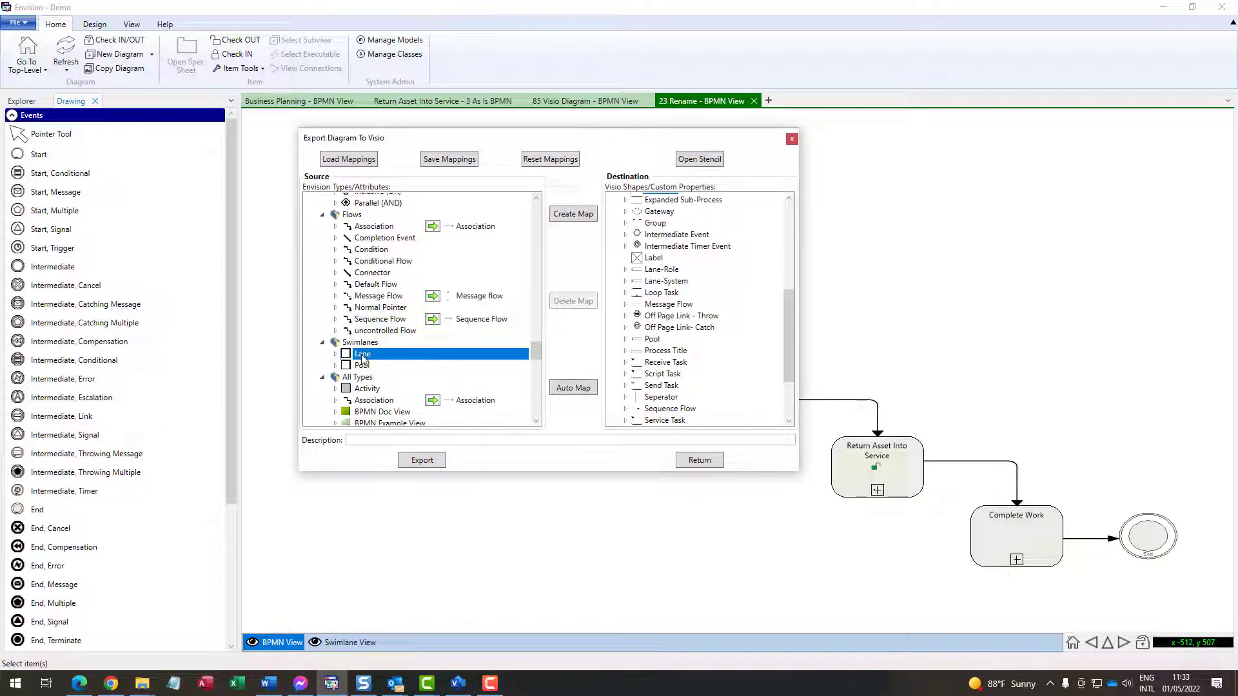
pyautogui.moveTo(363, 355); pyautogui.dragTo(659, 276)
pyautogui.click(362, 367)
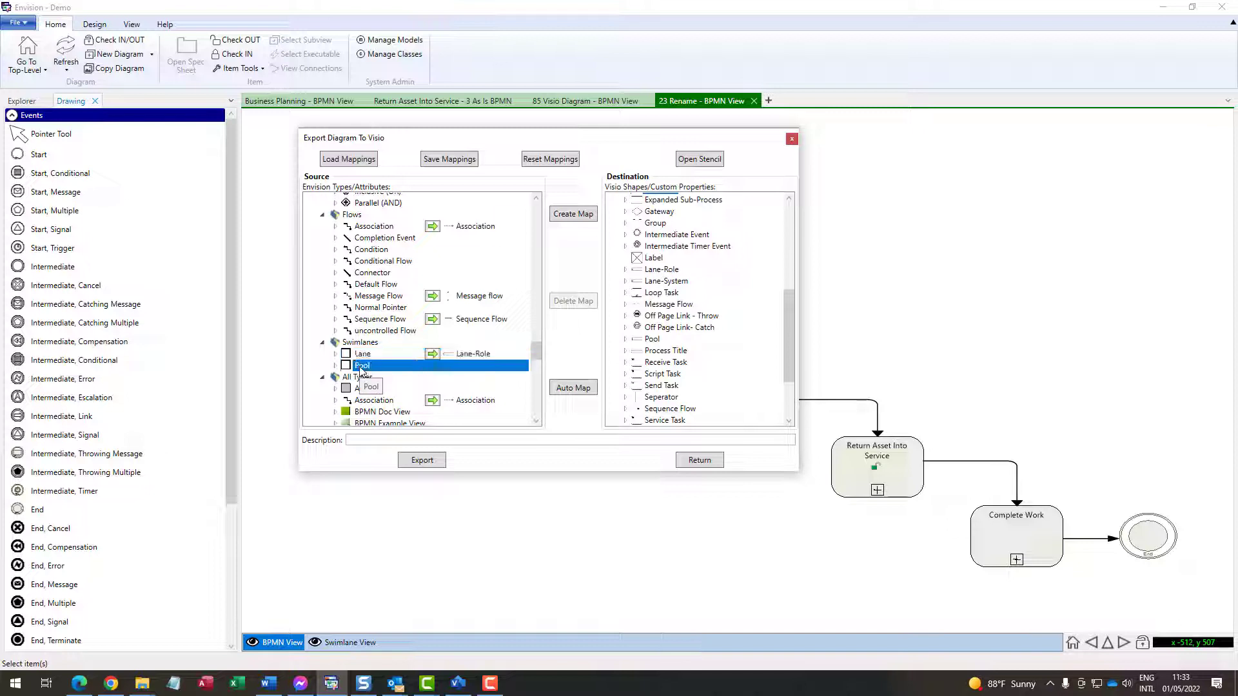
pyautogui.moveTo(361, 370); pyautogui.dragTo(643, 344)
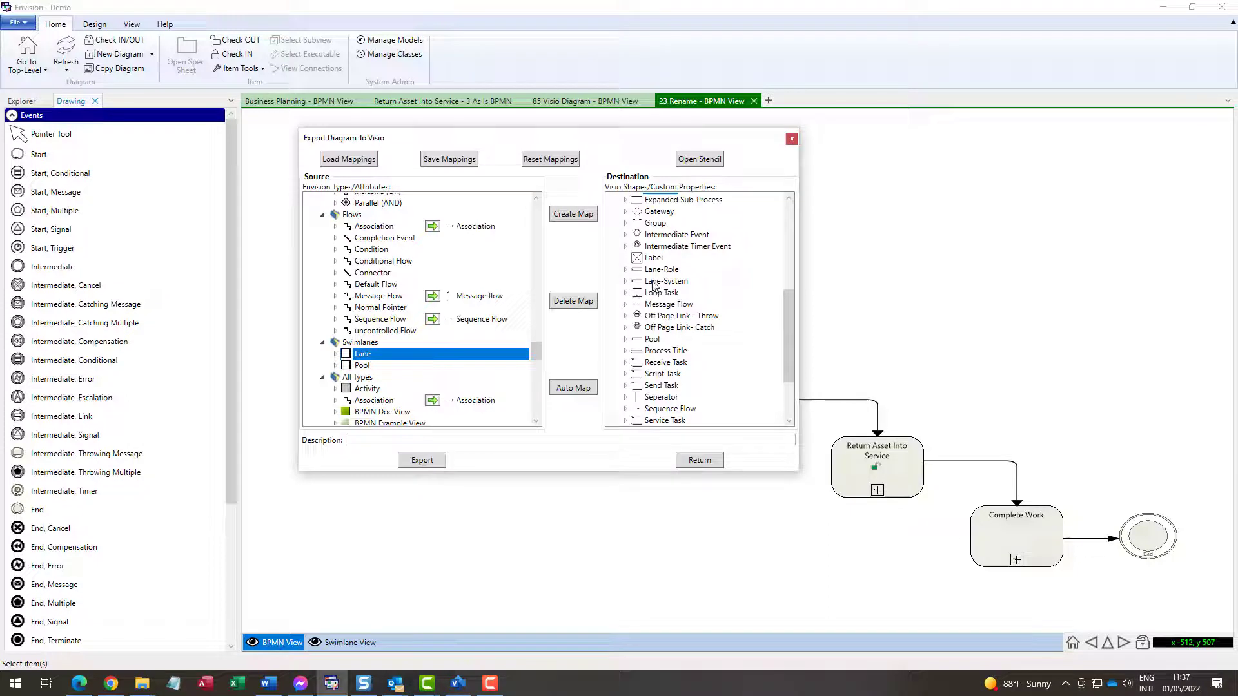
# Create then delete the Lane to Lane-Role mapping, and export the diagram to Visio
pyautogui.click(656, 270)
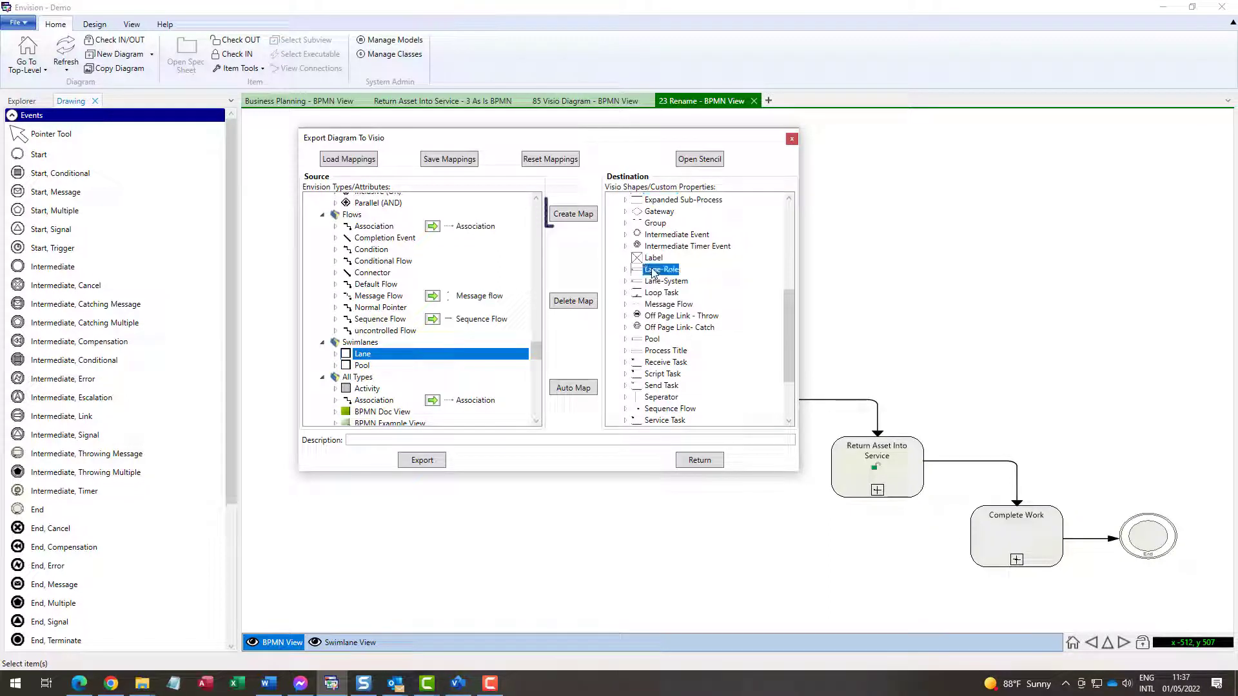
pyautogui.click(575, 216)
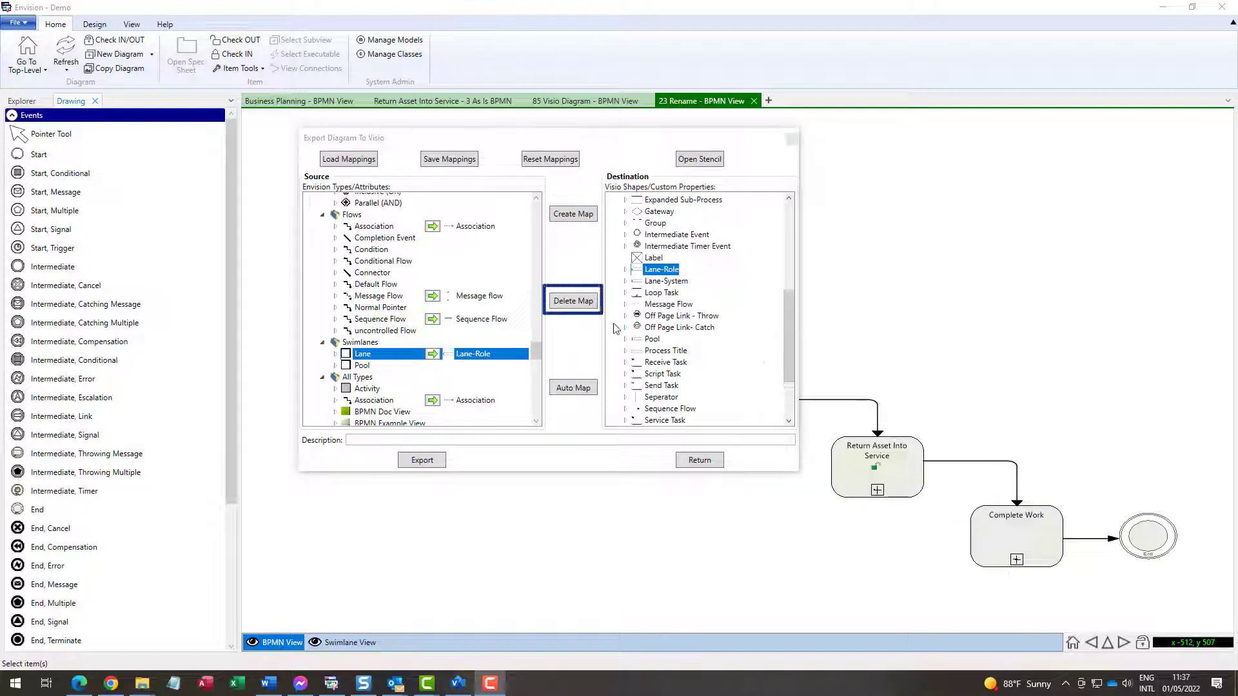
pyautogui.click(574, 302)
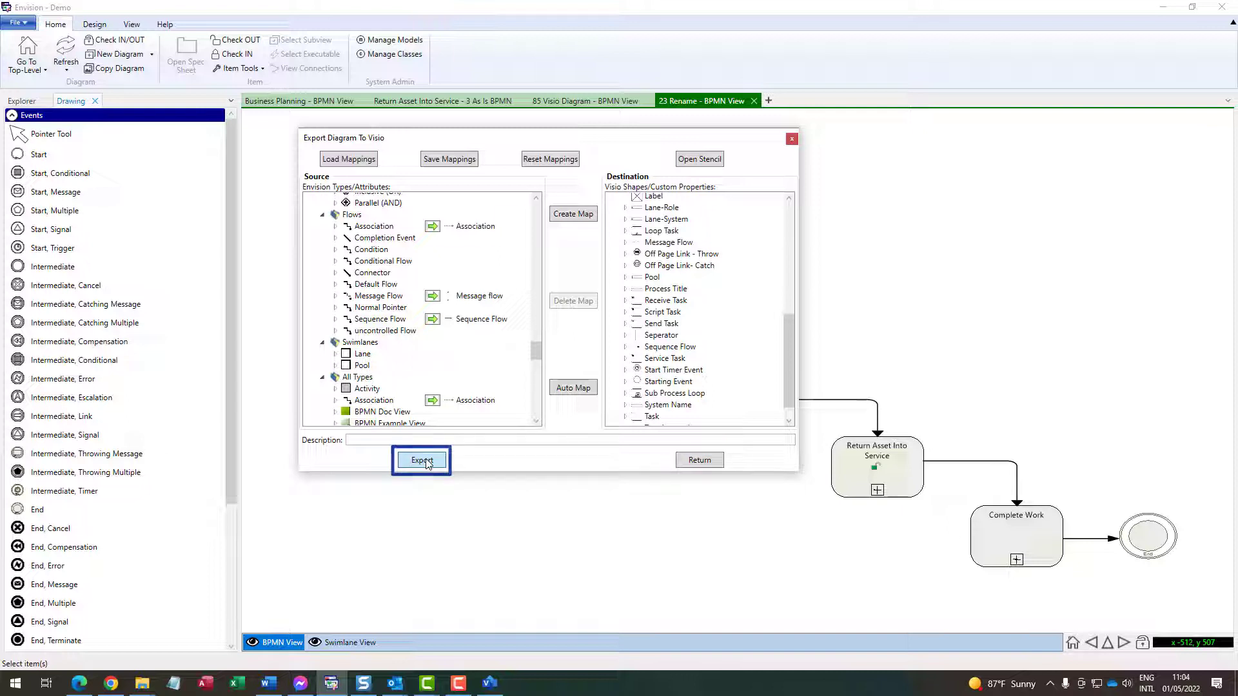
pyautogui.click(422, 460)
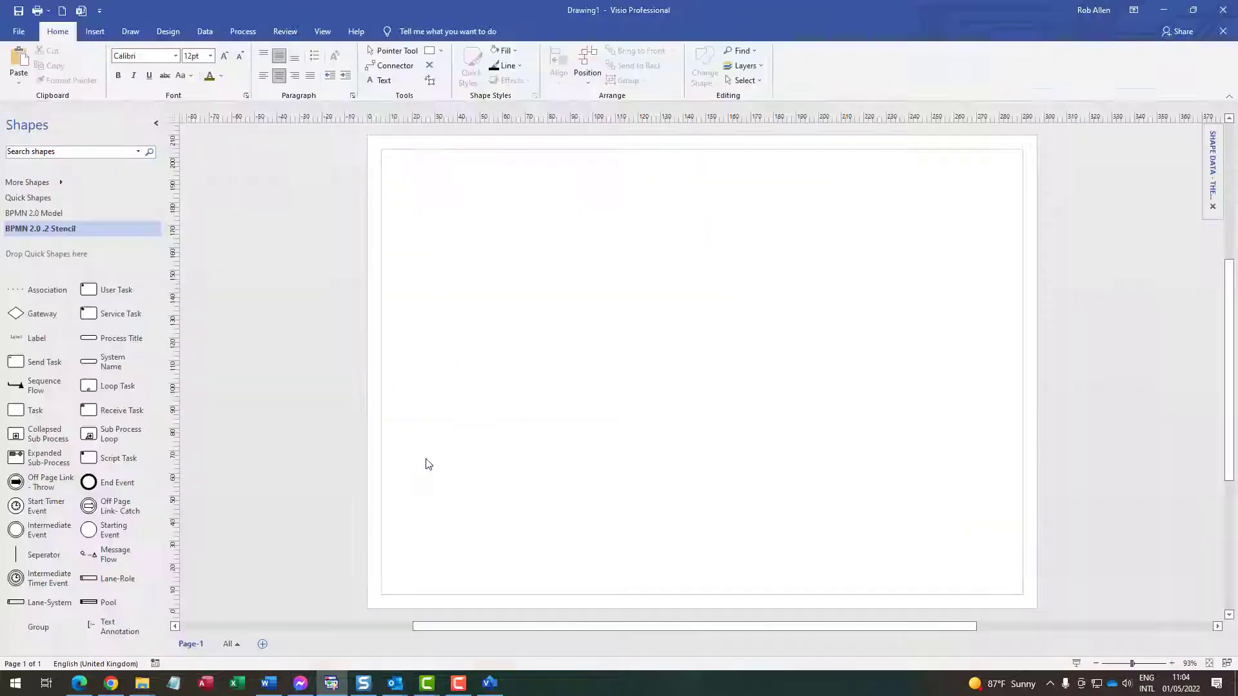